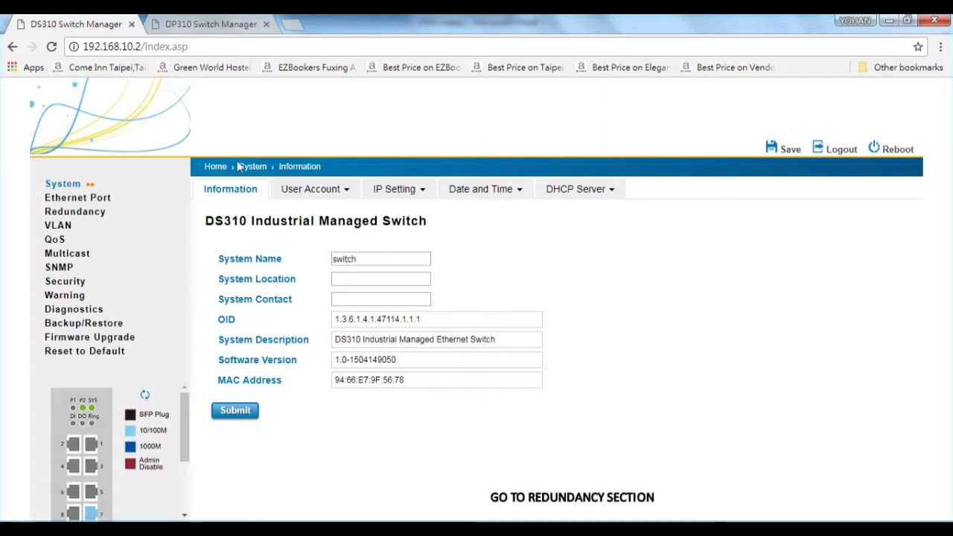
Add ERPS instance 0 with VLAN group 1 in the DS310 switch's redundancy settings
left_click(97, 213)
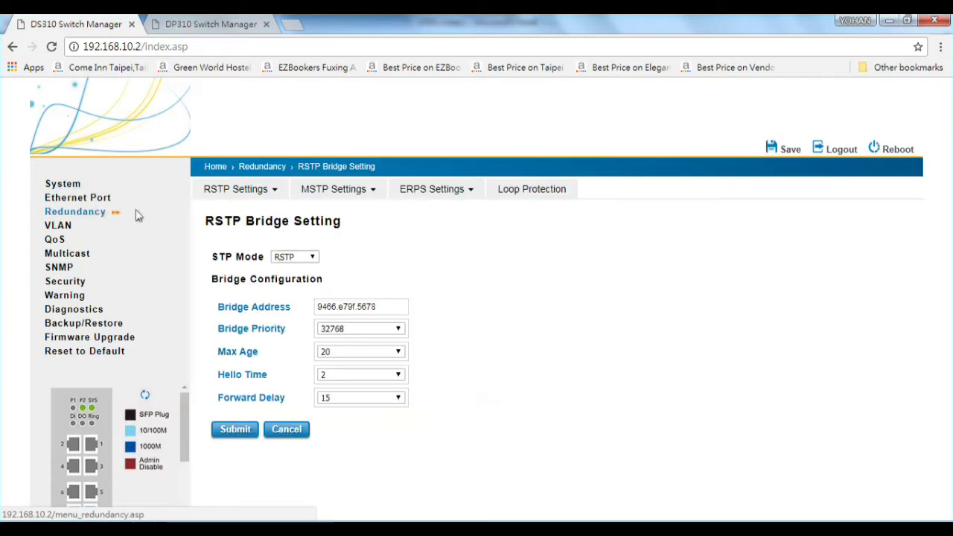
left_click(451, 195)
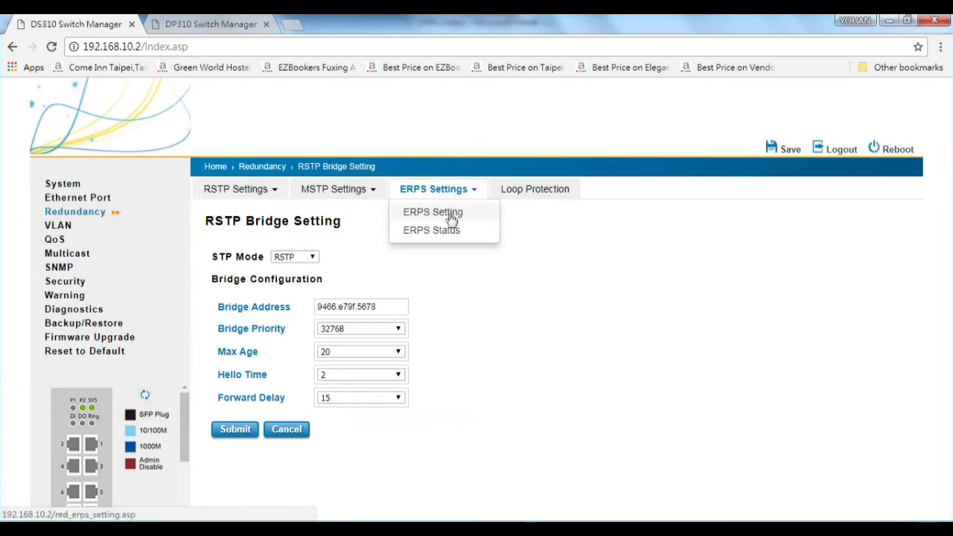
left_click(452, 213)
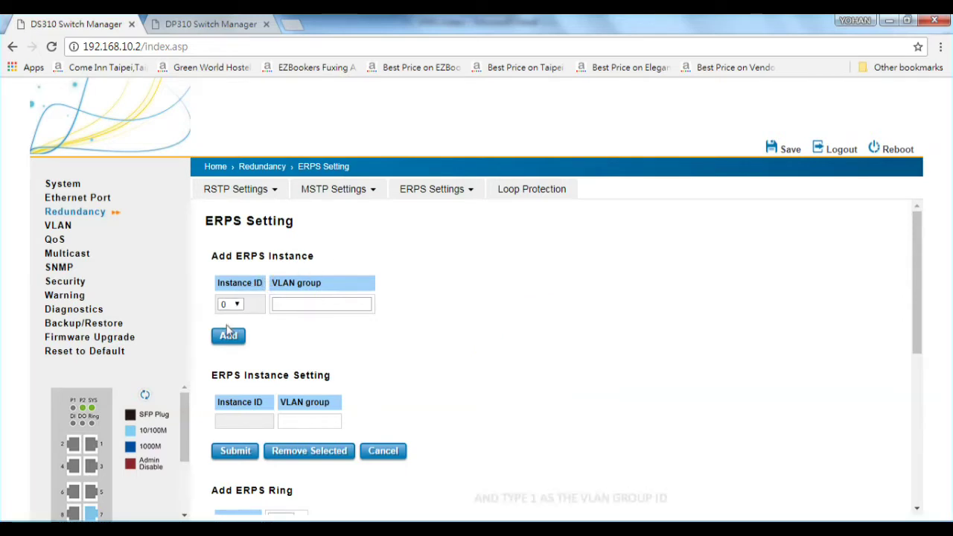
left_click(295, 305)
type("1")
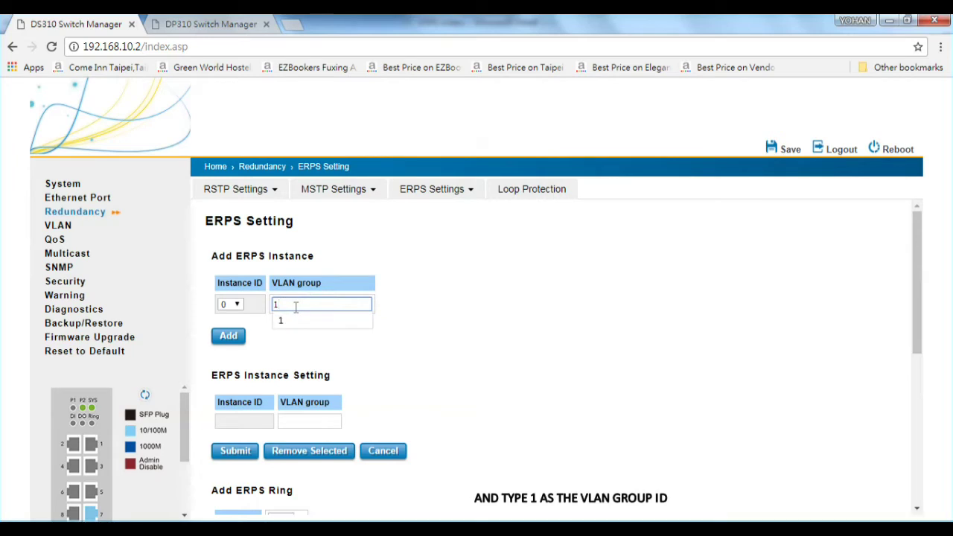
left_click(293, 320)
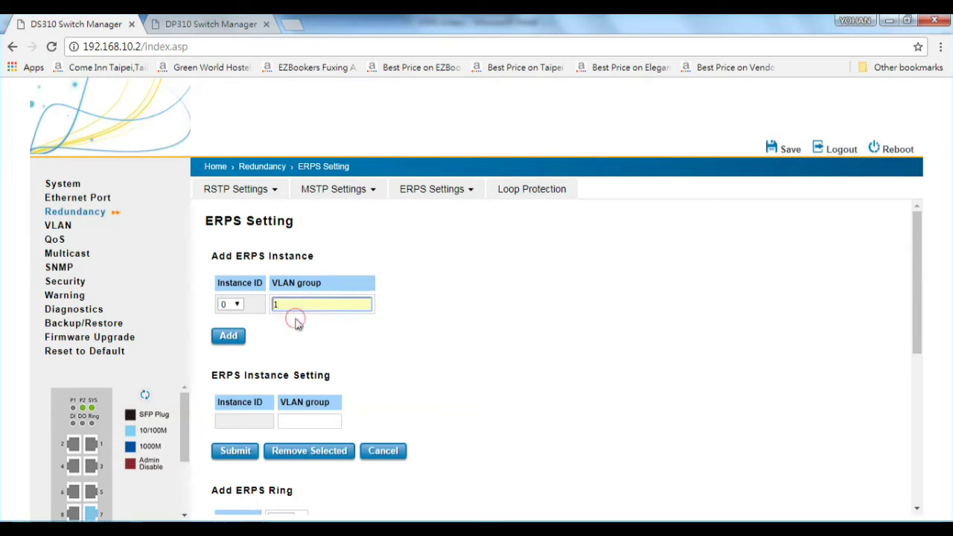
left_click(241, 338)
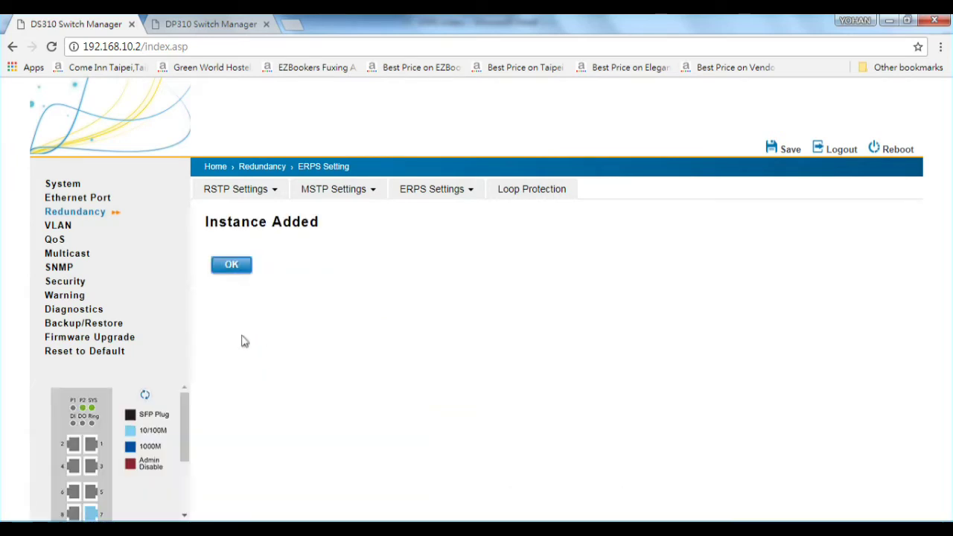
left_click(237, 269)
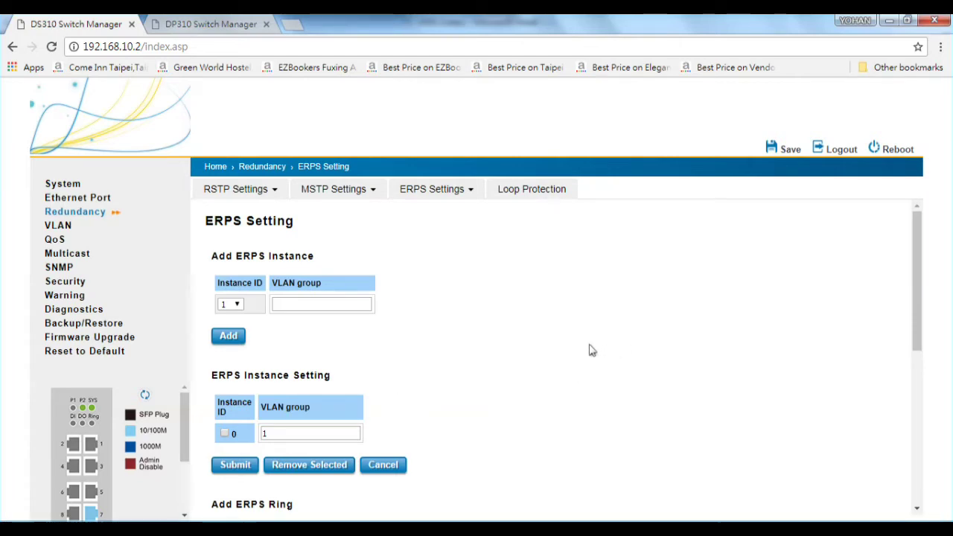
Add an ERPS ring with ring ID 0 on the DS310 switch
scroll(513, 366, "down", 5)
scroll(512, 368, "up", 1)
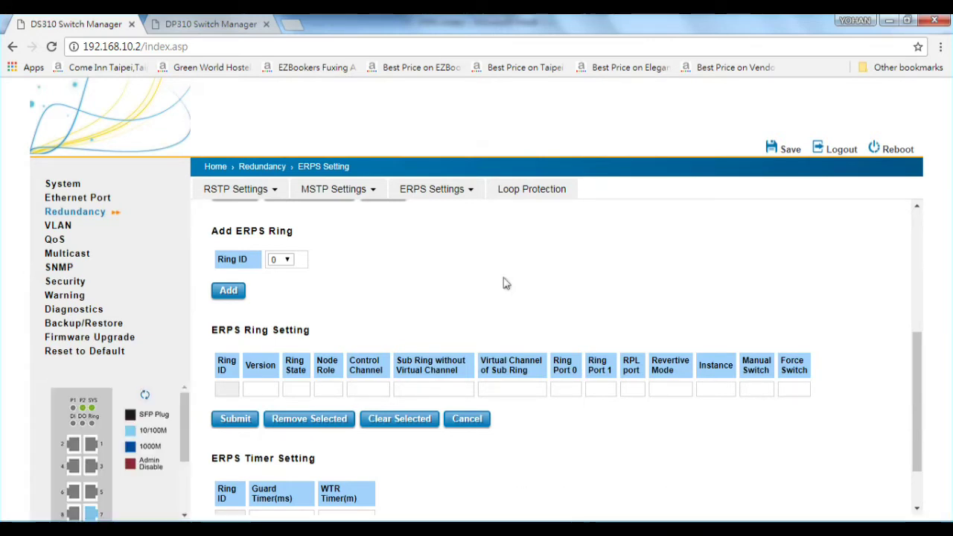
left_click(229, 292)
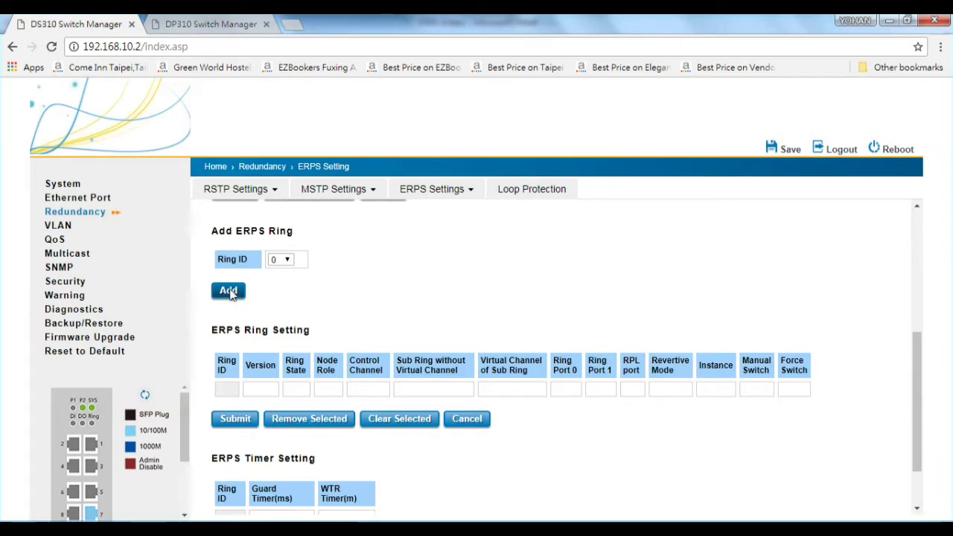
left_click(229, 292)
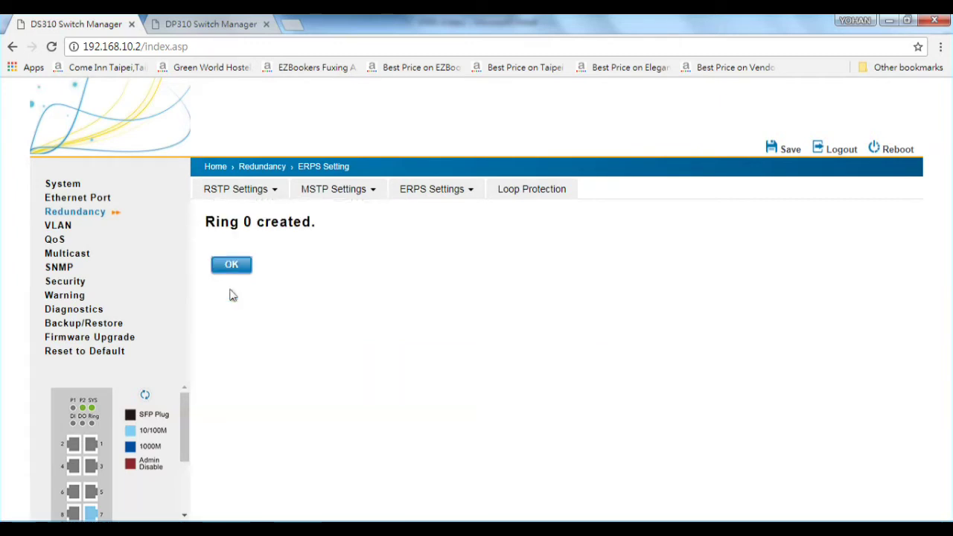
left_click(234, 269)
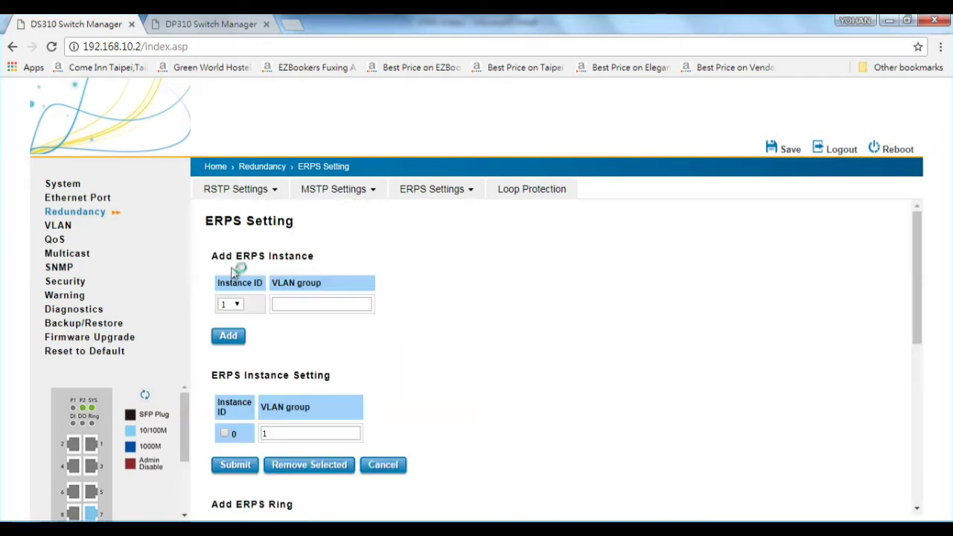
Set ring 0's node role to RPL Owner and its ring state to Enable, and submit the ring settings
scroll(600, 341, "down", 10)
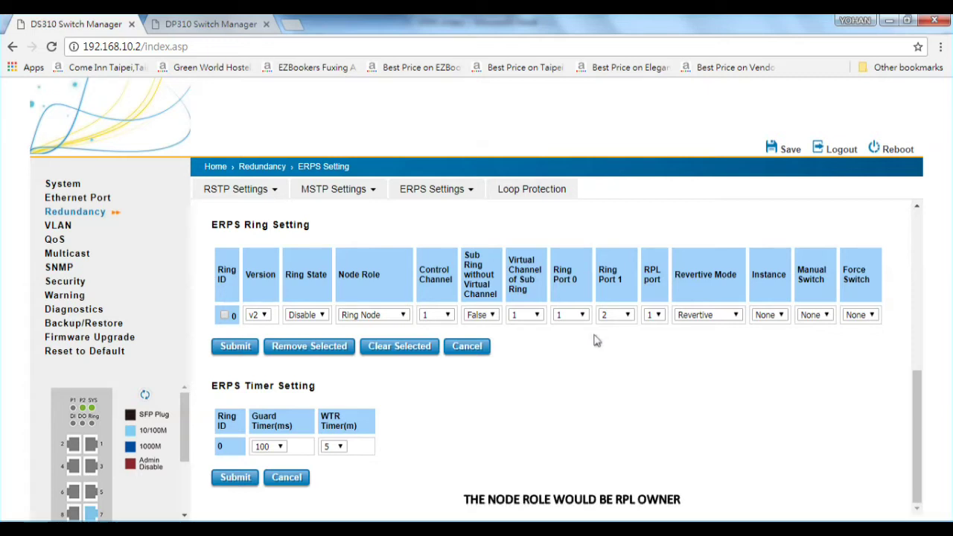
left_click(365, 317)
left_click(365, 327)
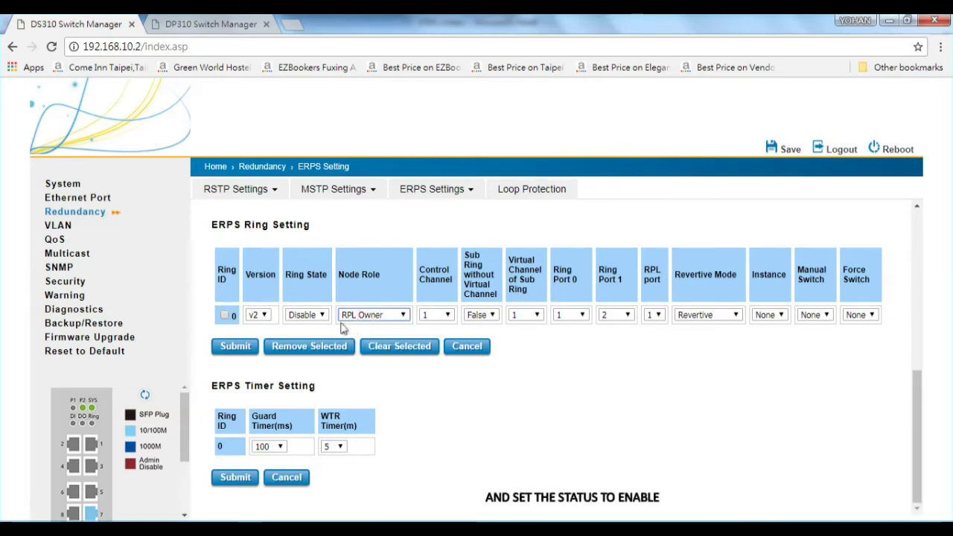
left_click(307, 315)
left_click(310, 327)
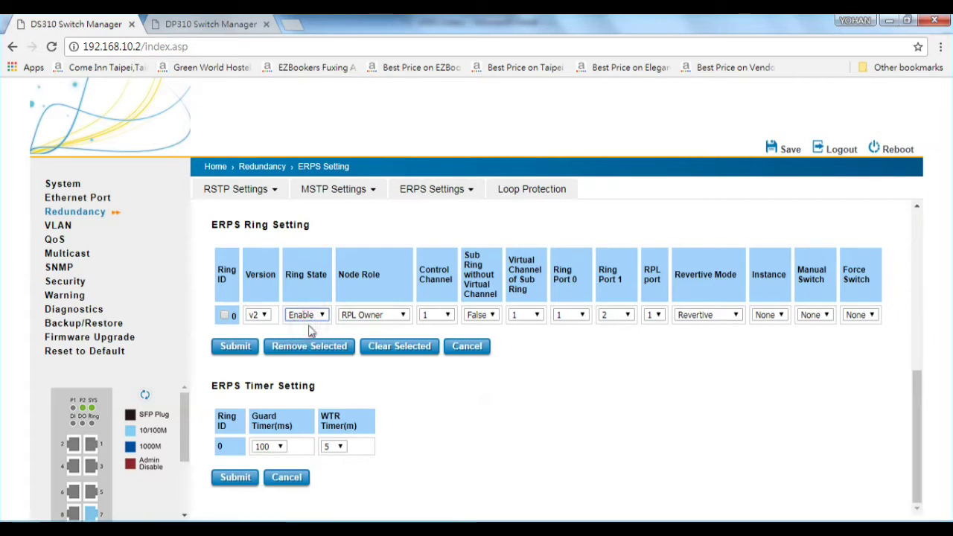
left_click(238, 348)
left_click(233, 266)
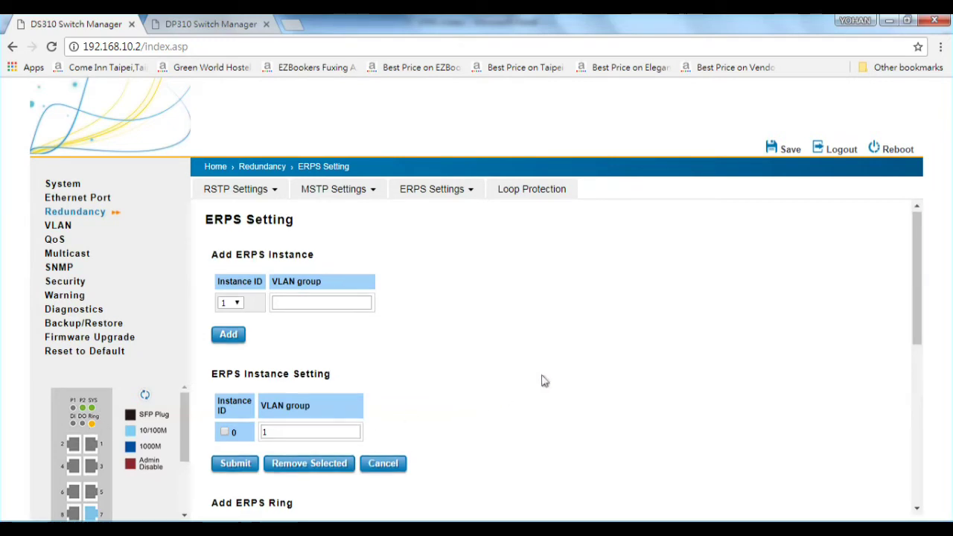
scroll(542, 381, "down", 5)
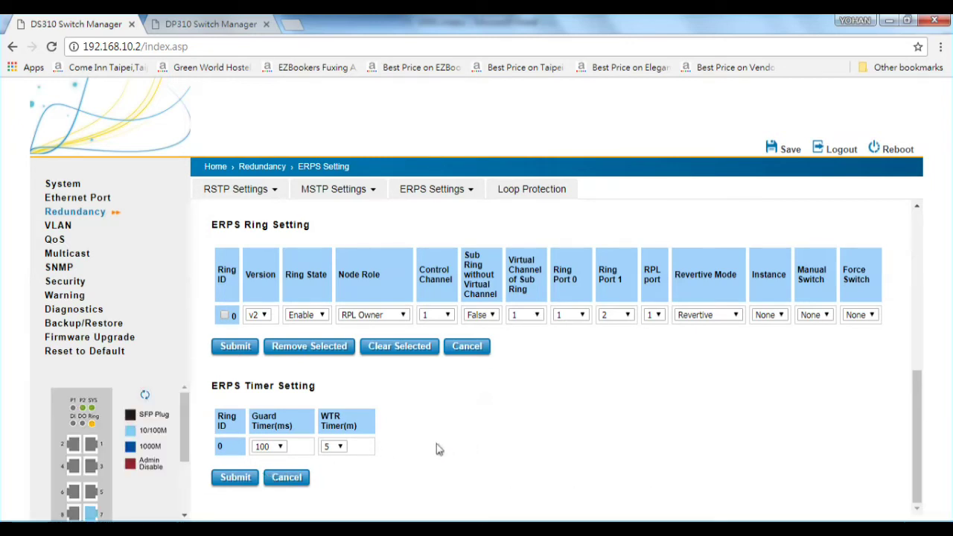
Switch to the DP310 Switch Manager, set ERPS ring 0's state to Enable in the ERPS settings, and submit it
left_click(211, 24)
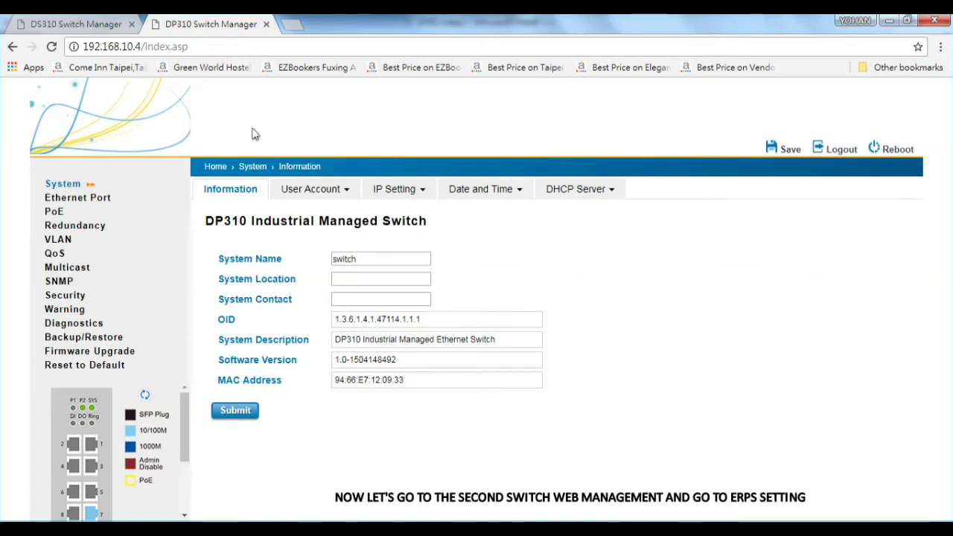
left_click(87, 227)
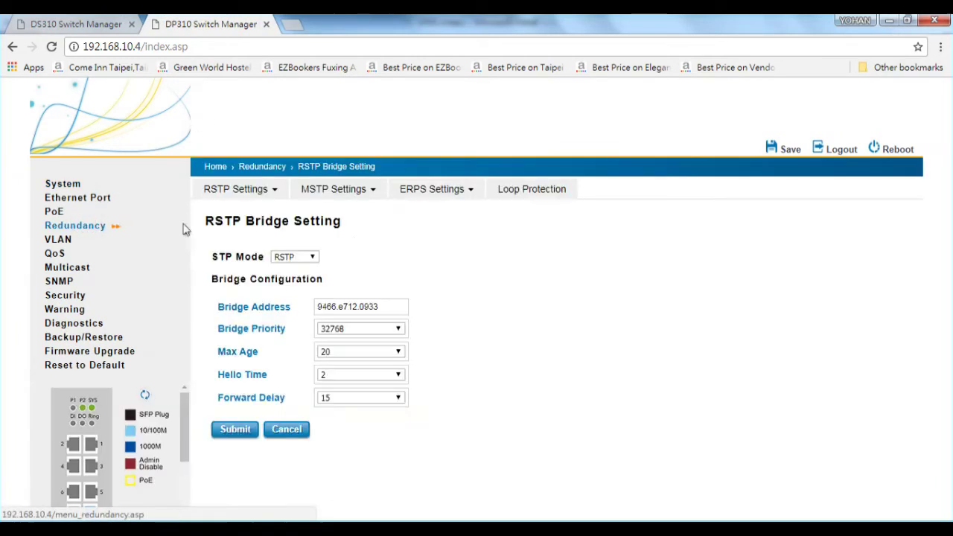
left_click(428, 191)
left_click(416, 212)
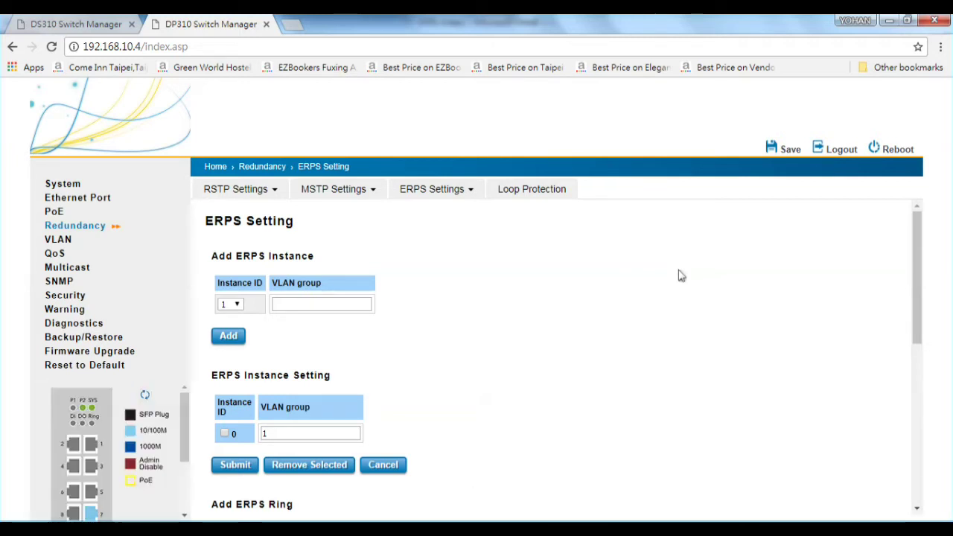
scroll(679, 276, "down", 5)
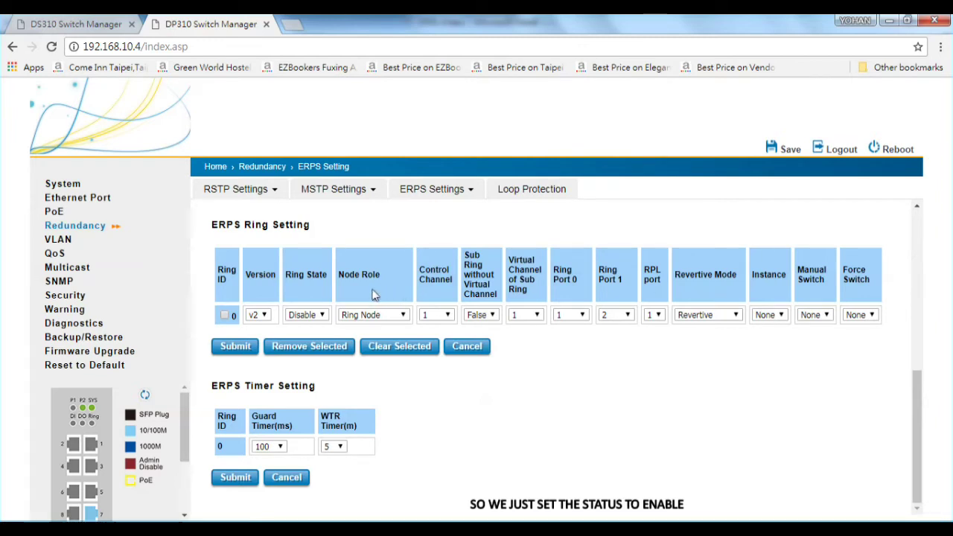
left_click(304, 315)
left_click(301, 328)
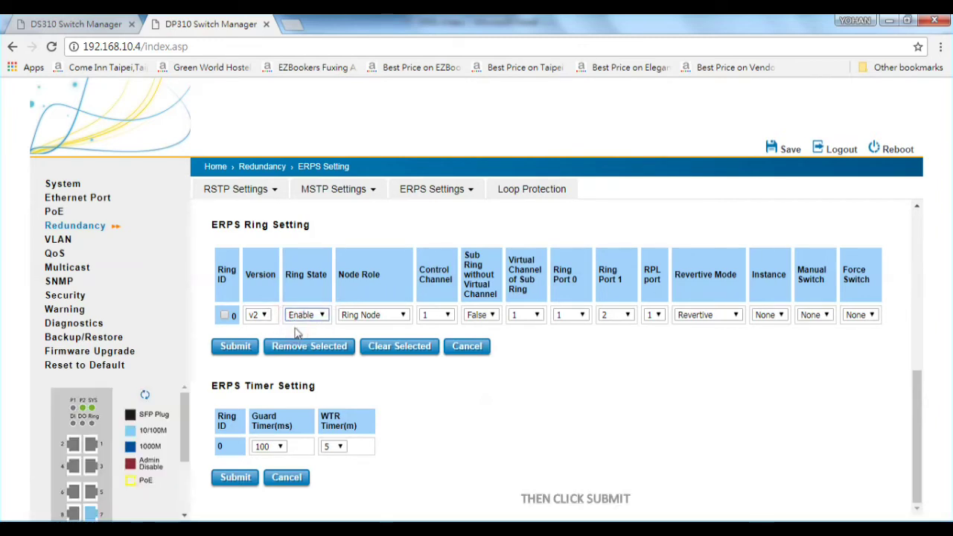
left_click(234, 347)
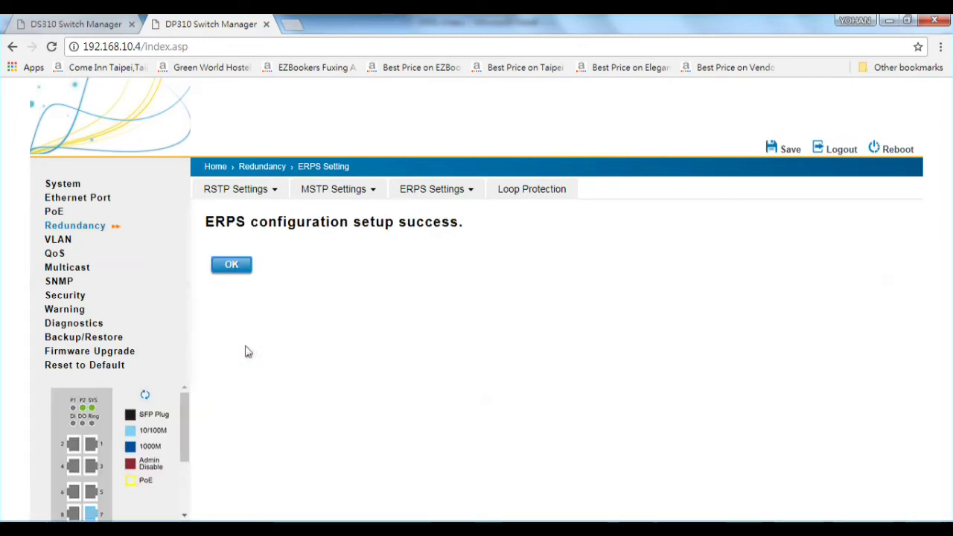
left_click(248, 264)
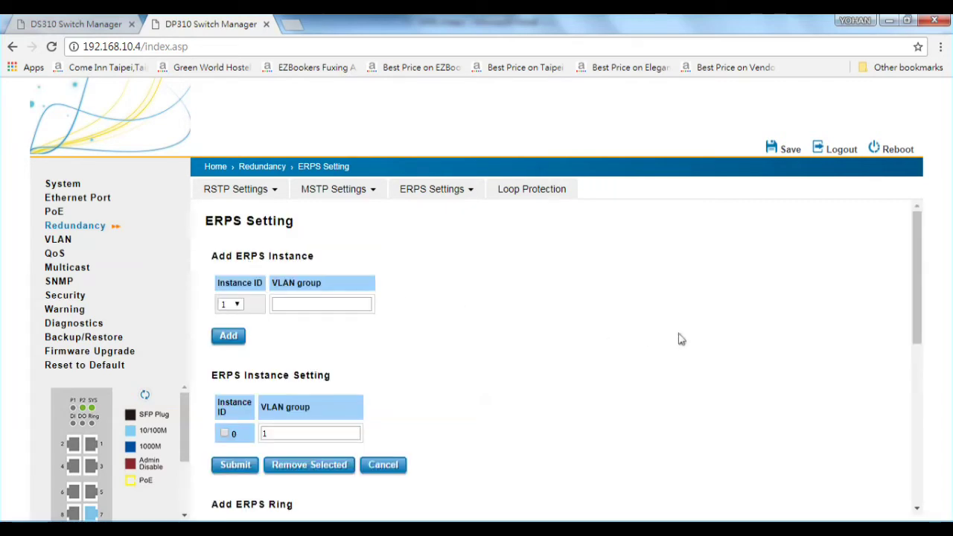
Check the Ring LED on the DP310 switch and the ERPS status of the DS310 switch
scroll(677, 339, "down", 1)
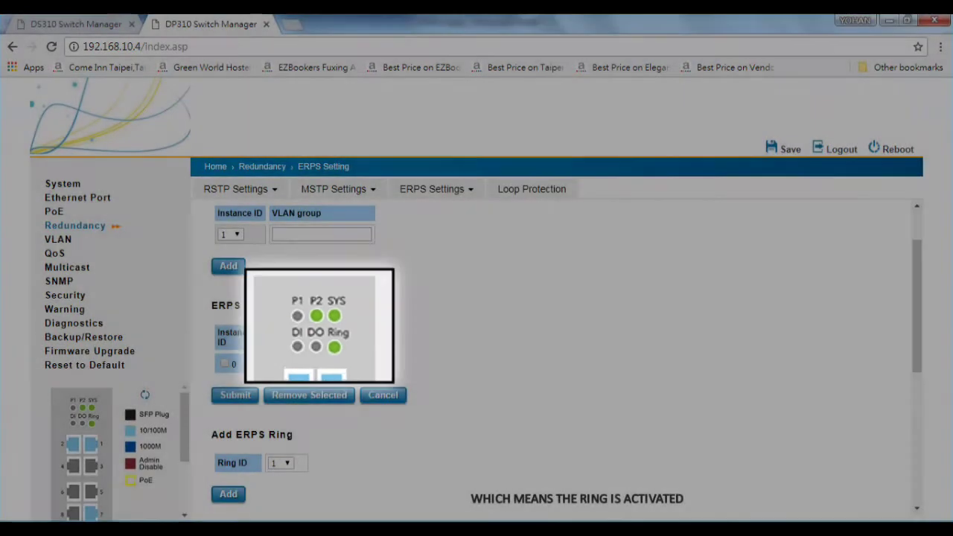
scroll(597, 334, "up", 1)
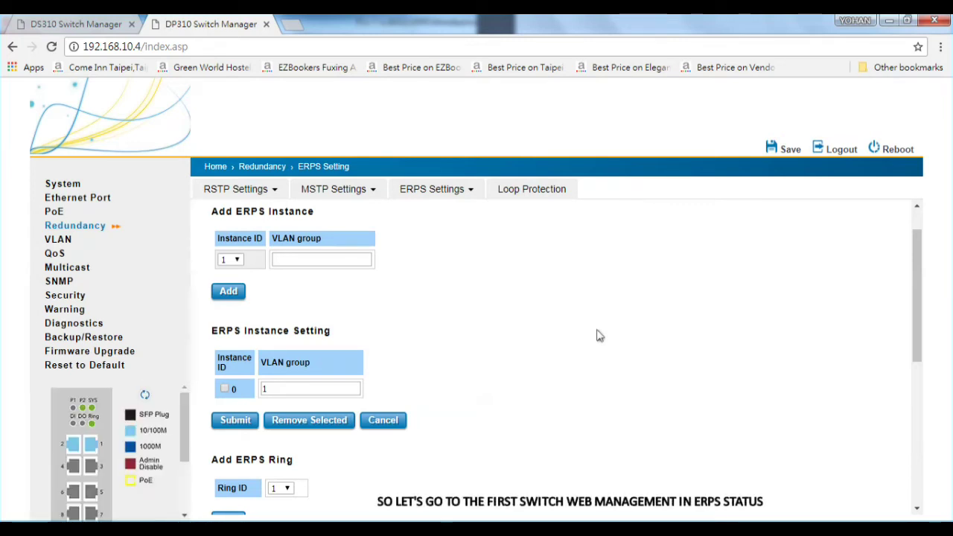
left_click(75, 24)
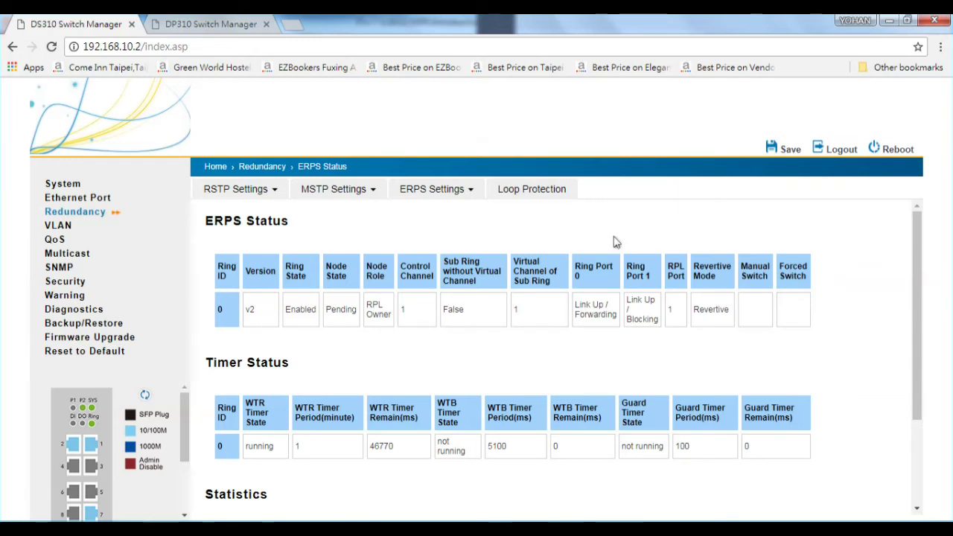
Return to the DP310 switch, check its Ring LED, and open its ERPS Status page
key("ctrl+Tab")
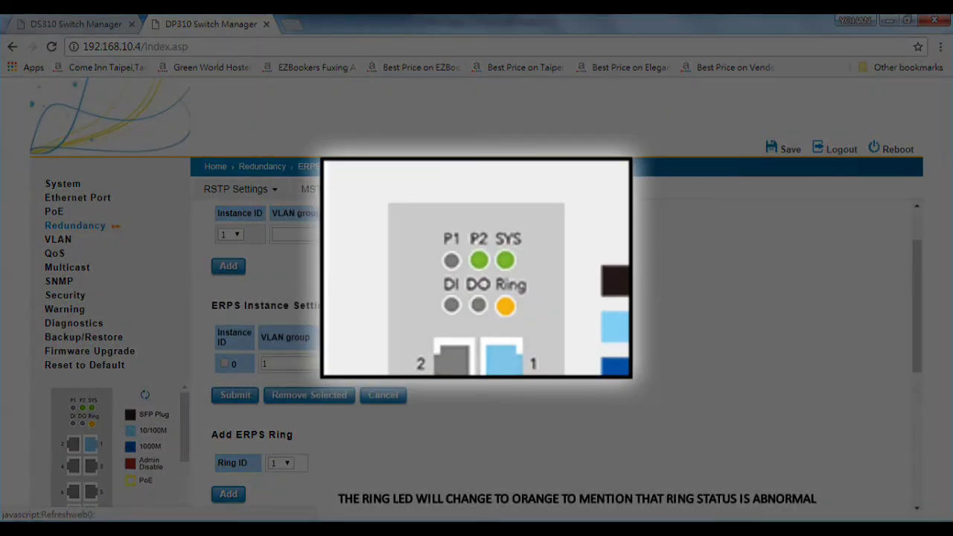
scroll(585, 276, "up", 1)
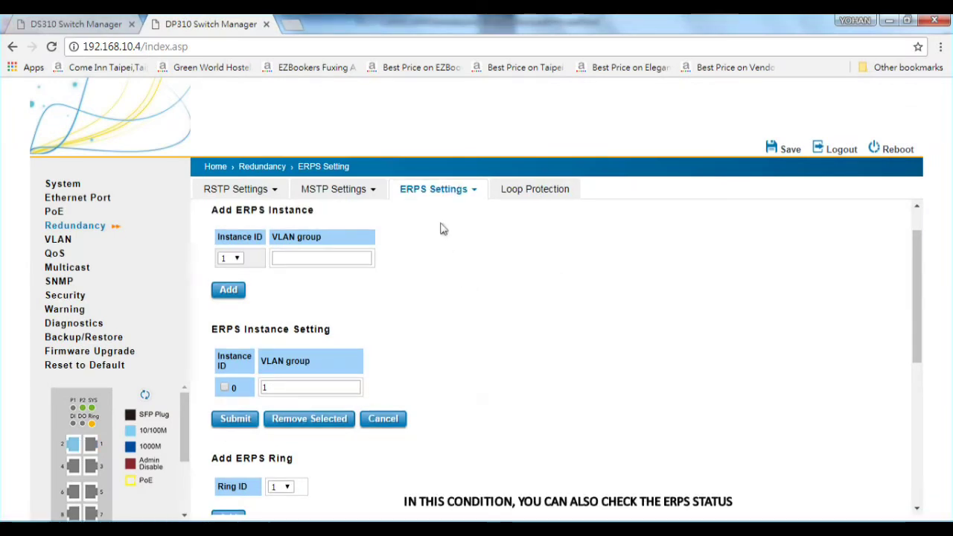
left_click(453, 194)
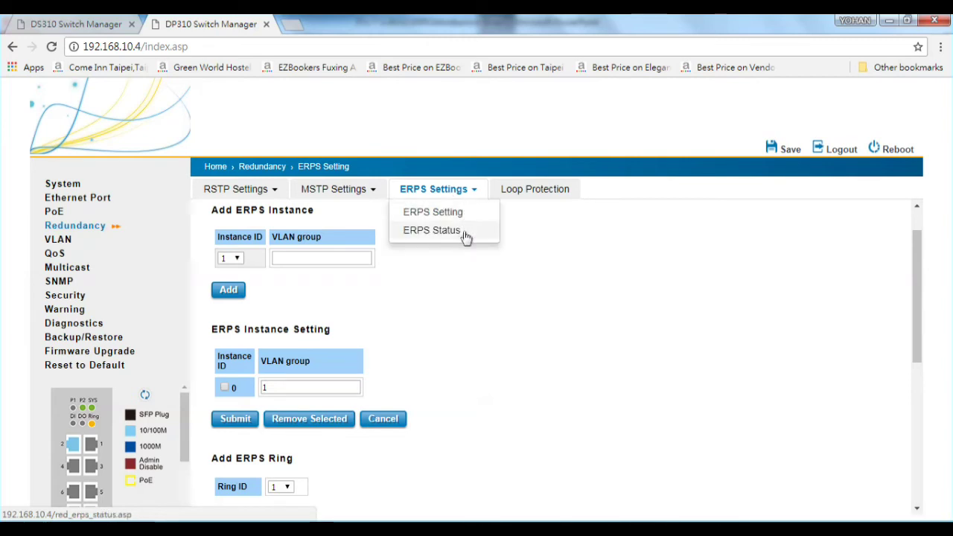
left_click(464, 234)
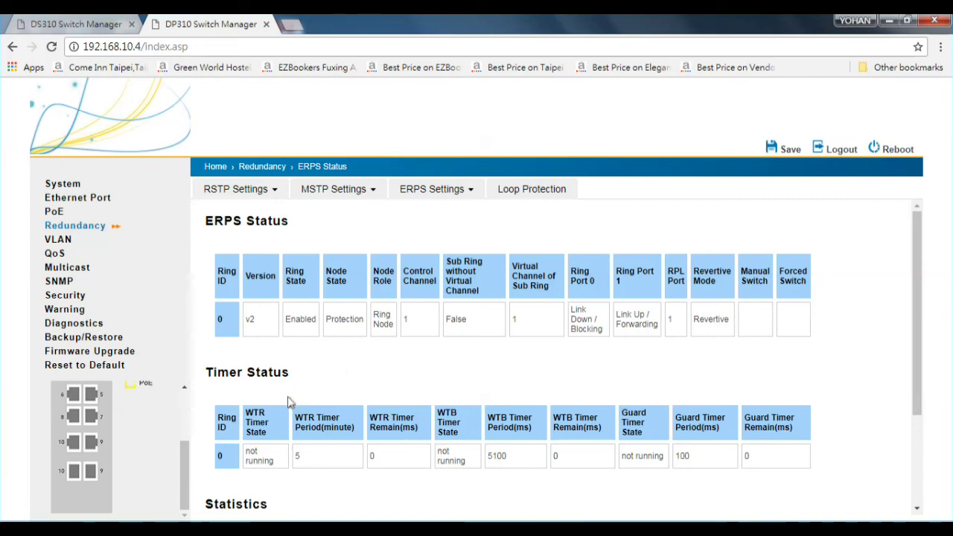
Reload the DP310 switch's ERPS status and examine its node state and ring port states
scroll(287, 399, "down", 2)
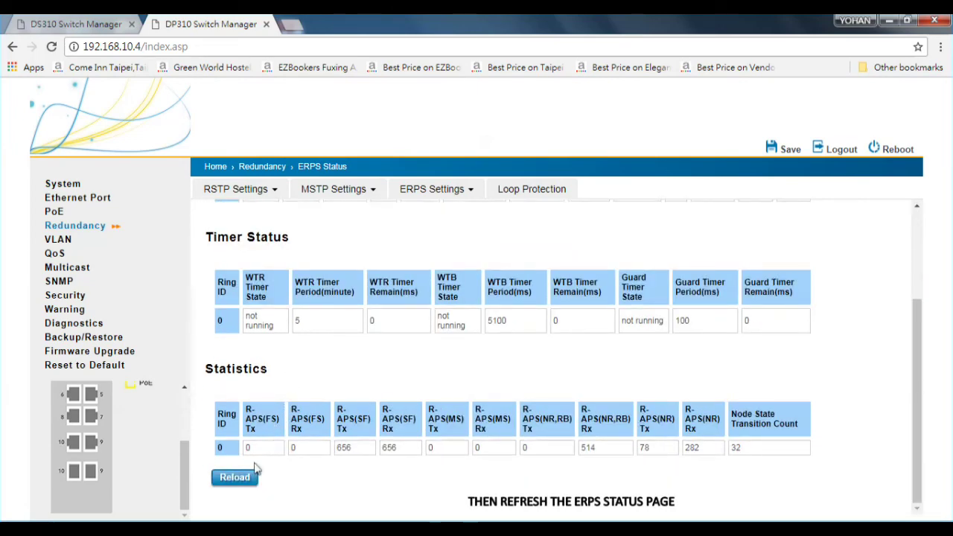
left_click(235, 477)
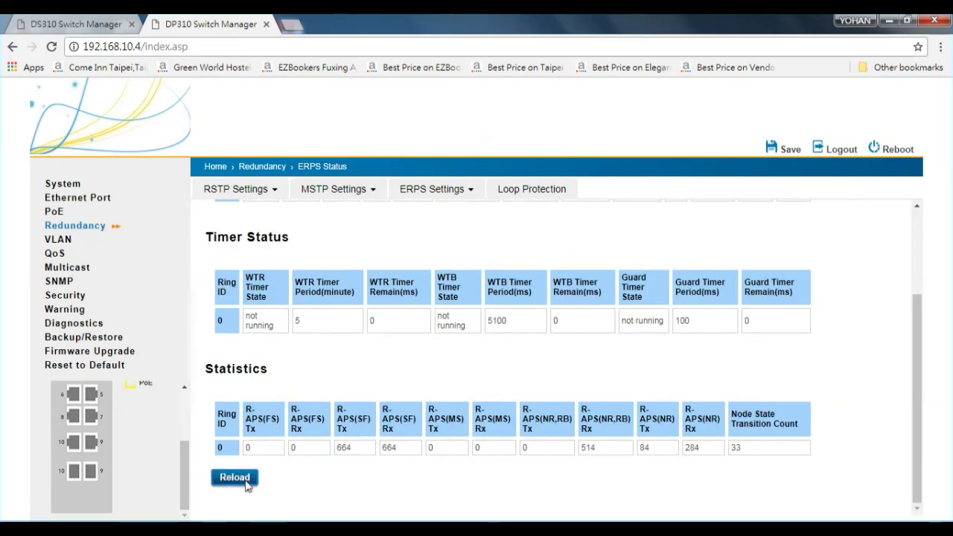
scroll(454, 432, "up", 2)
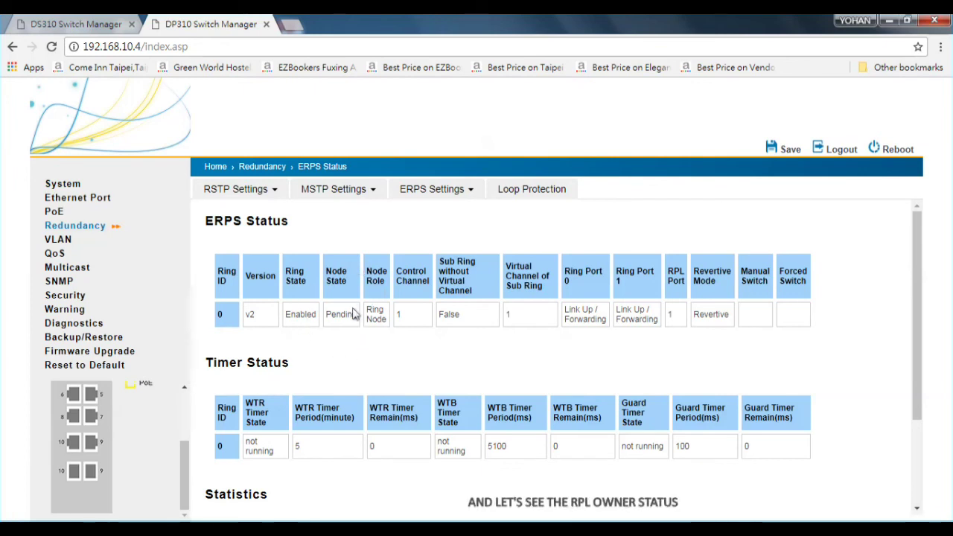
Reload the ERPS status of the DS310 switch and examine the RPL owner's node state
left_click(87, 27)
left_click(233, 478)
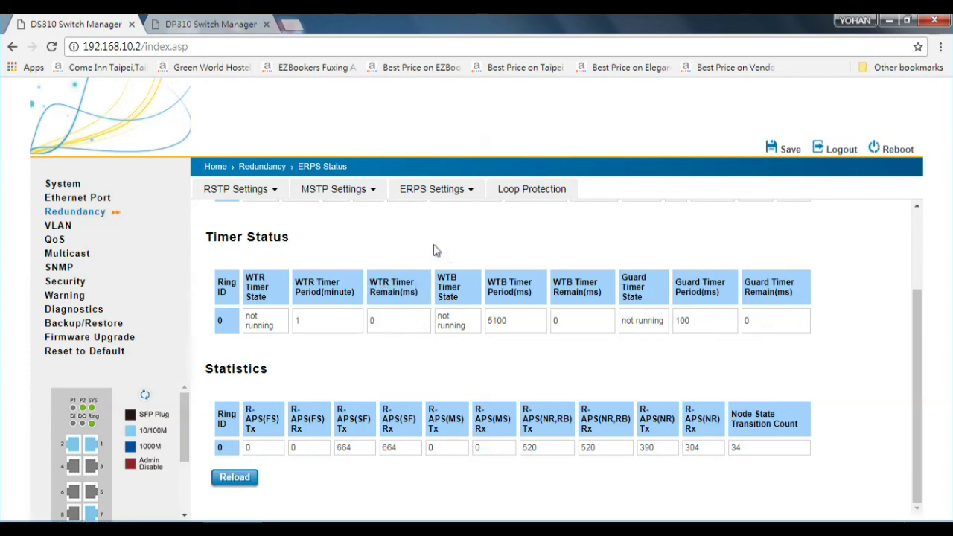
scroll(434, 250, "up", 2)
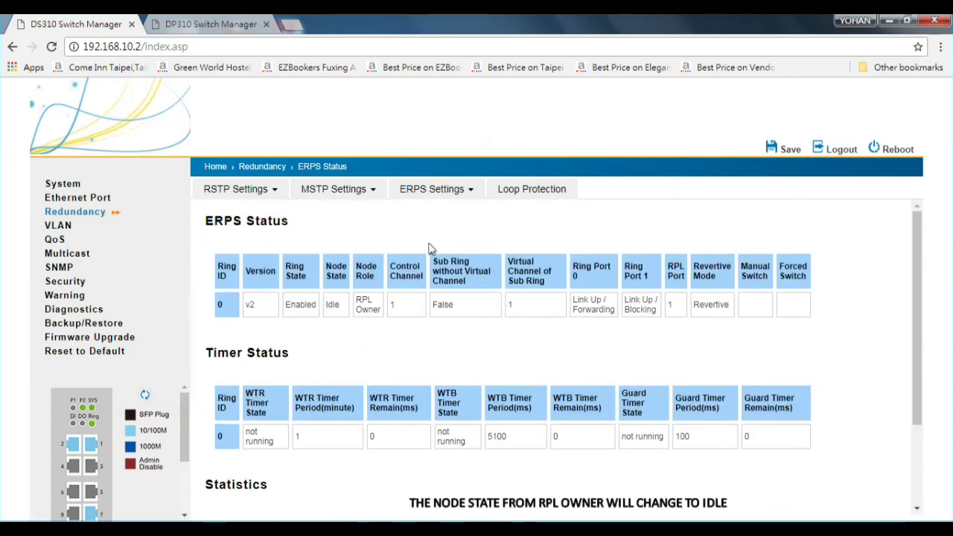